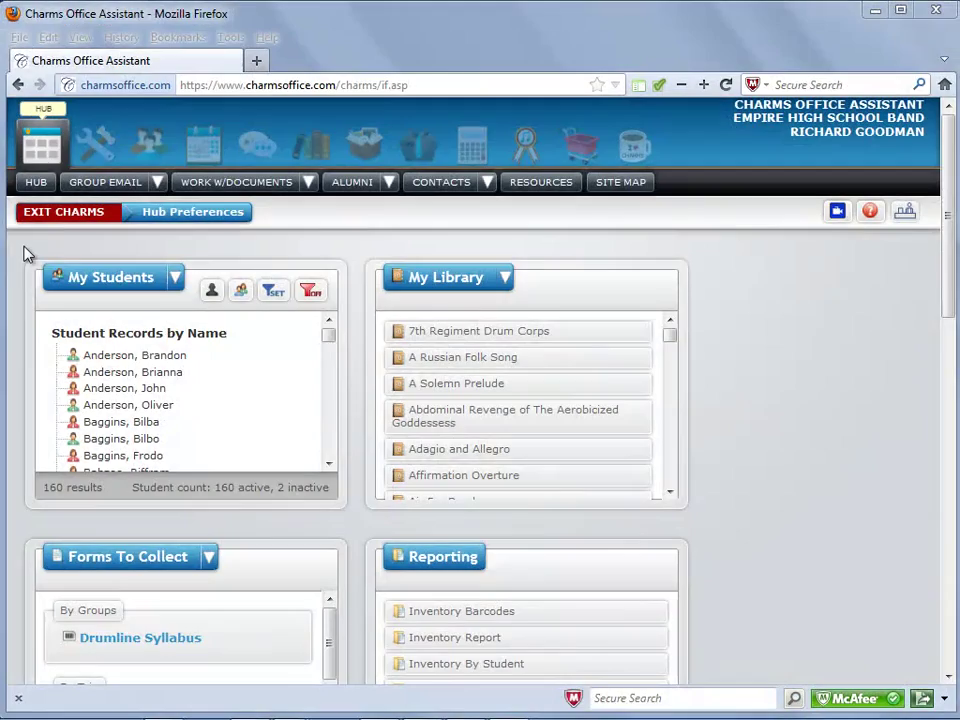
Step: Start the Misc. Ledger Import Balances wizard and save the CharmsOpeningBalances.xls template
left_click(488, 152)
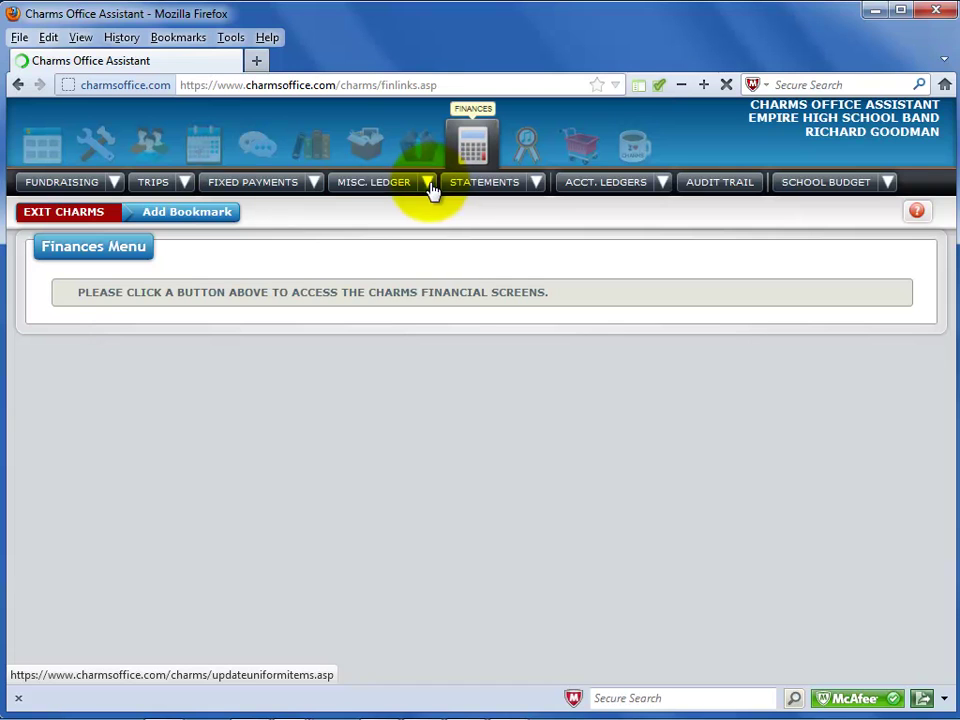
left_click(429, 189)
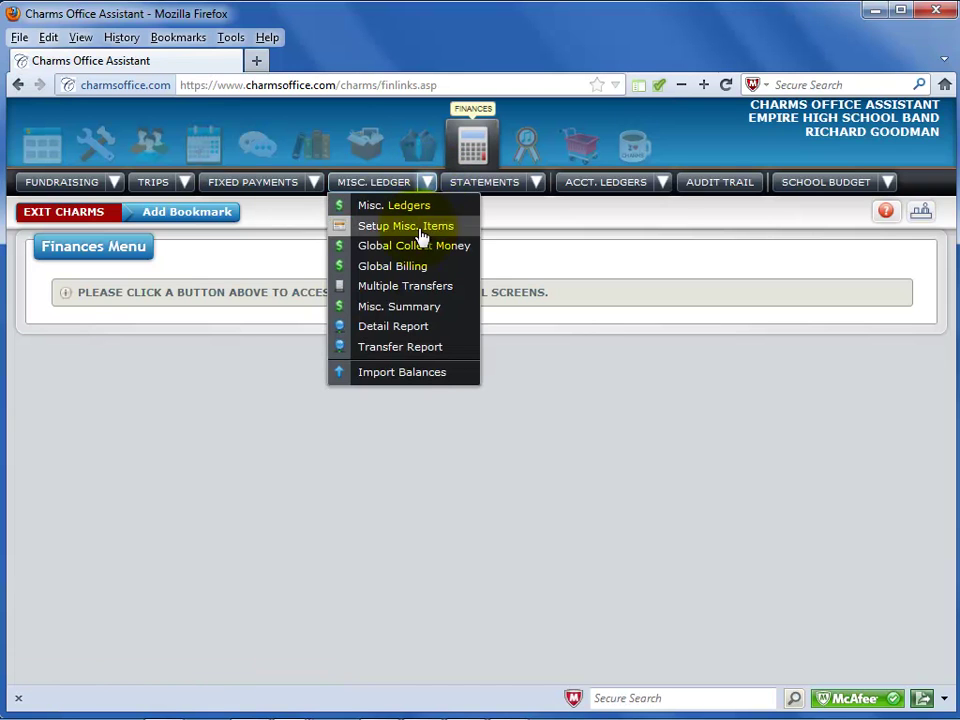
left_click(410, 374)
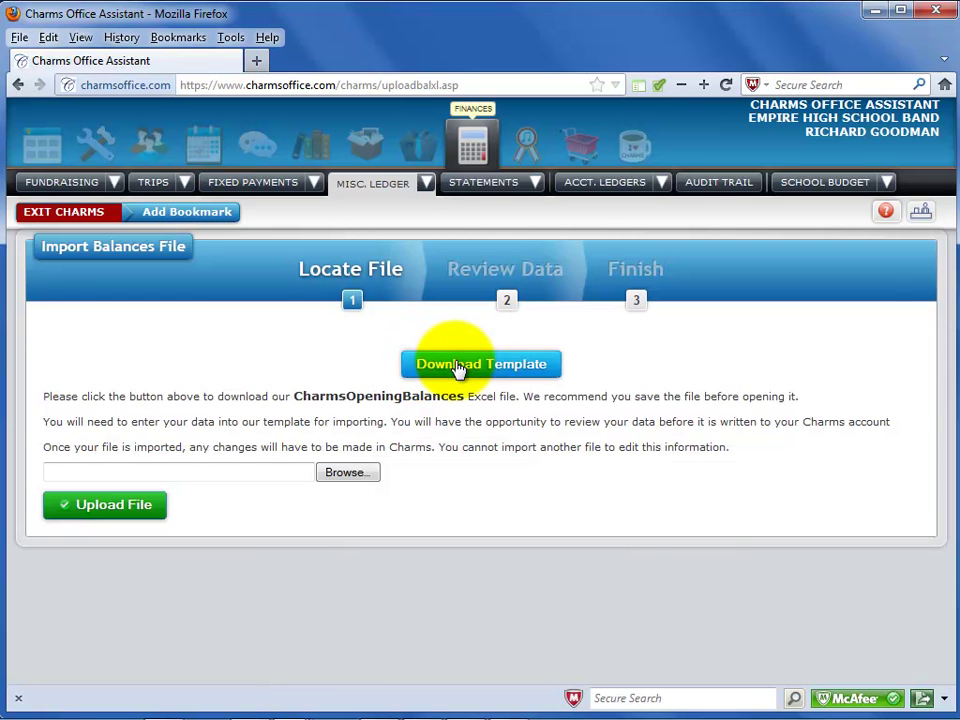
left_click(458, 366)
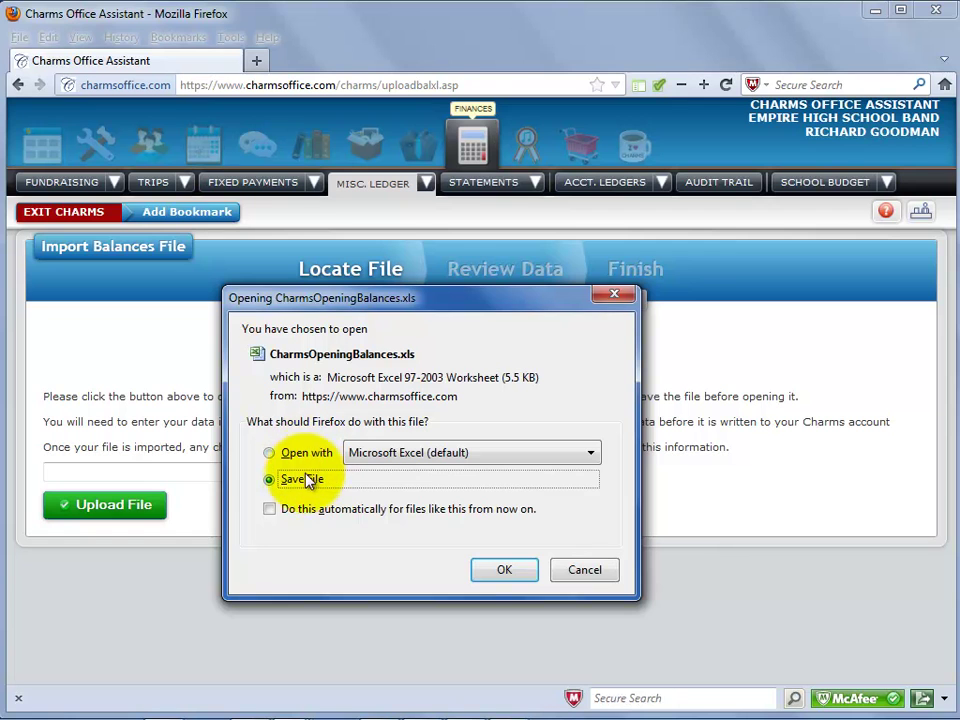
left_click(492, 572)
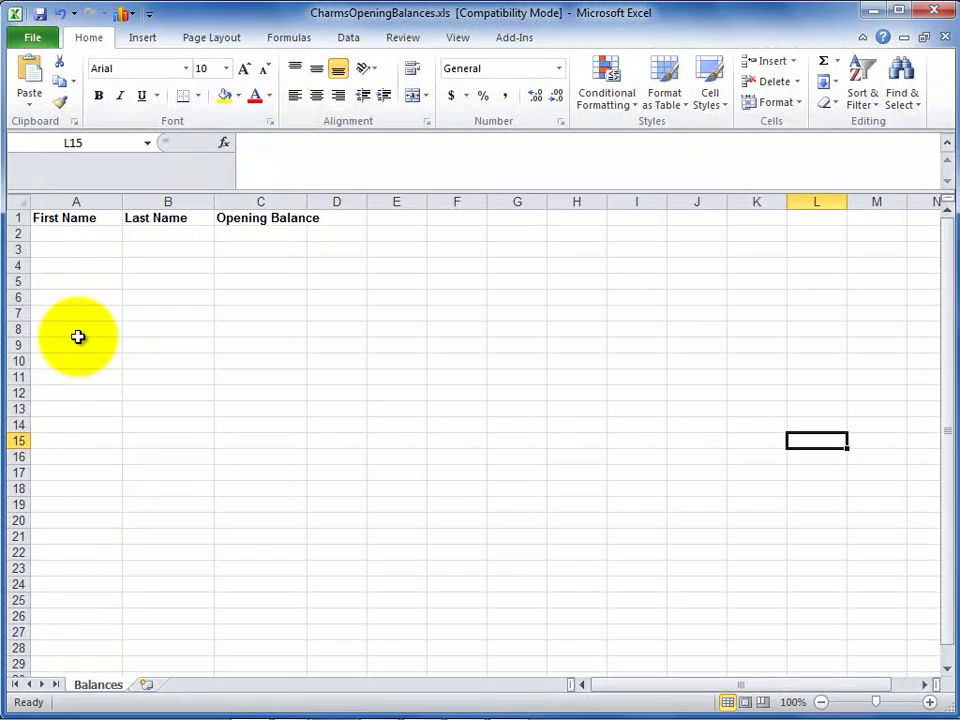
Step: Enter a sample student's first name, last name and opening balance 12 in template row 2
left_click(64, 217)
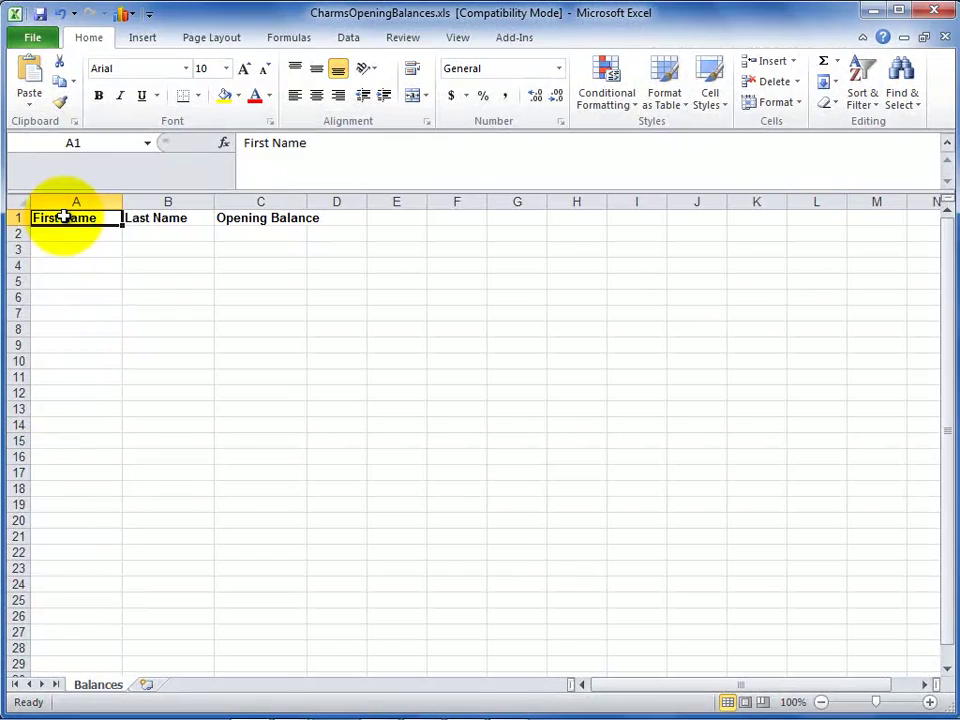
left_click(145, 216)
left_click(241, 219)
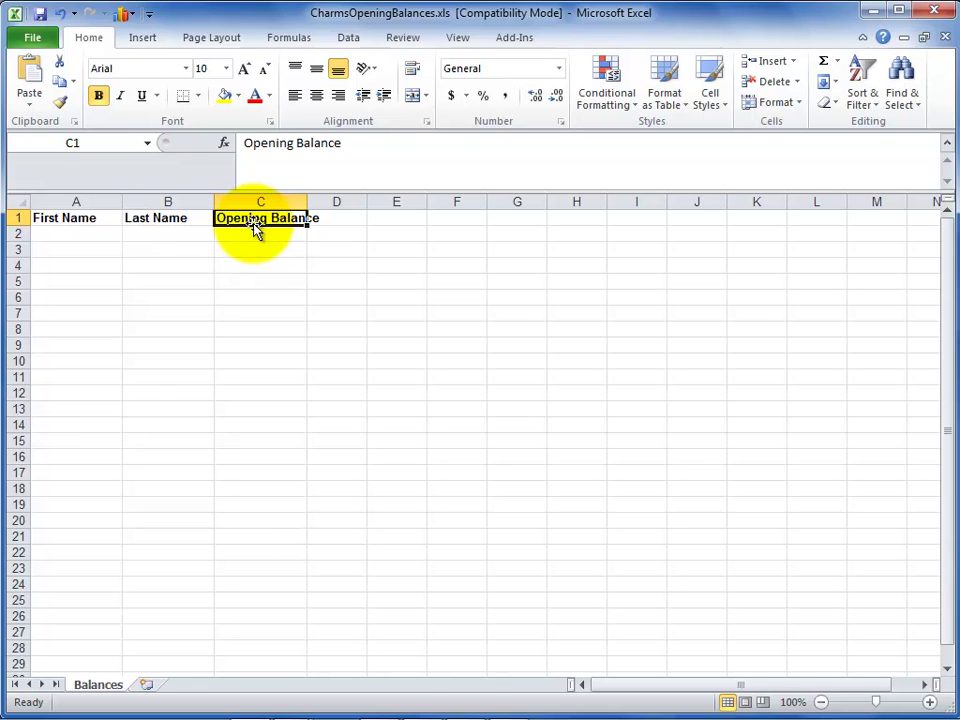
left_click(75, 231)
key("Tab")
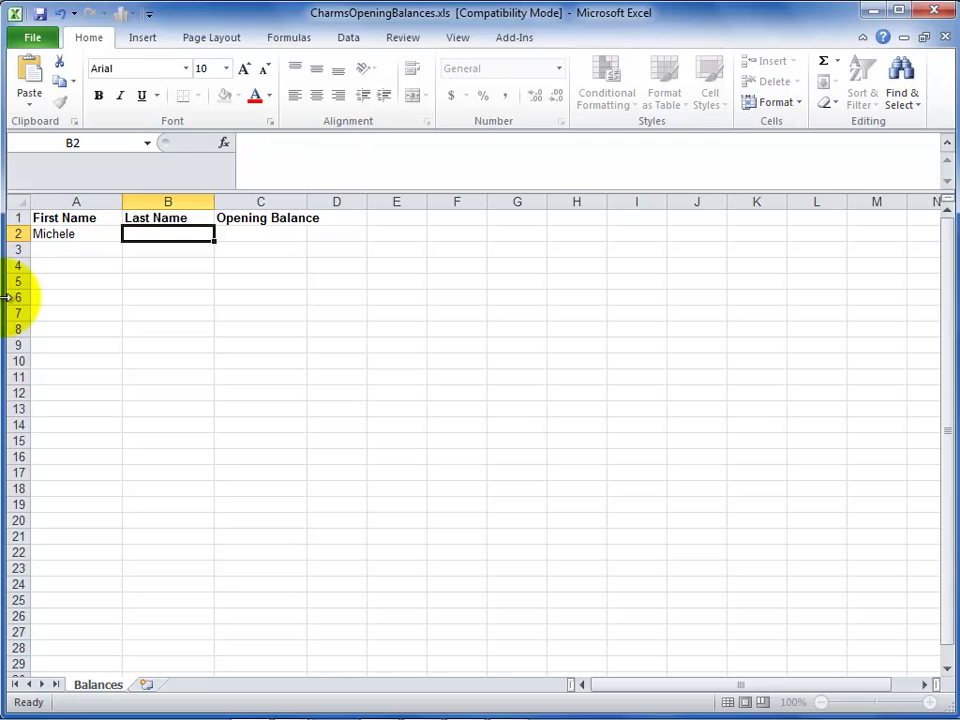
key("Tab")
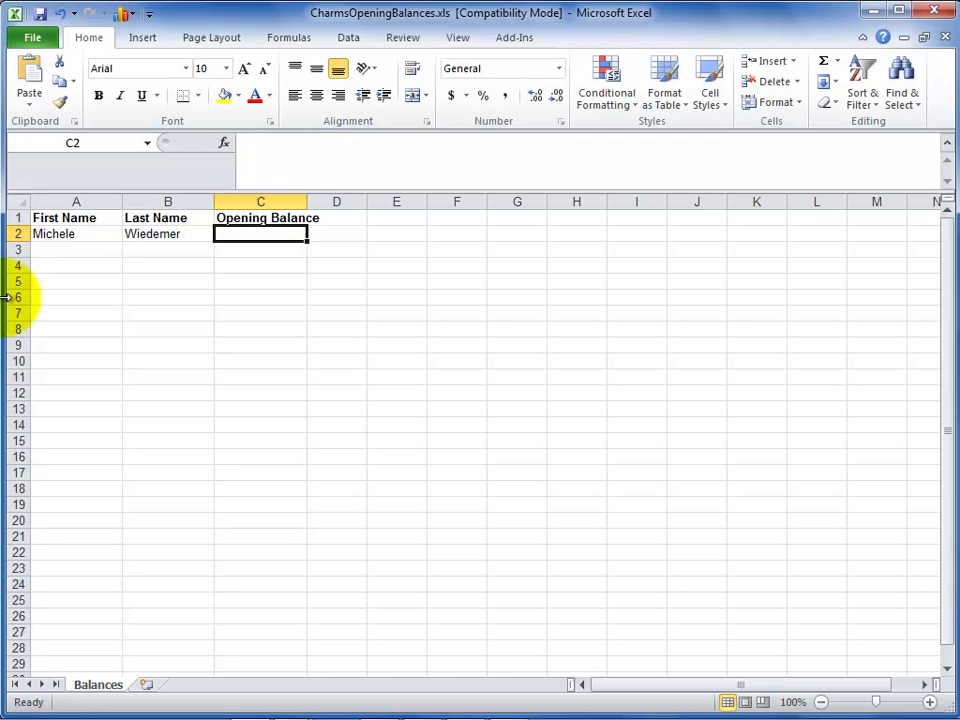
type("12")
key("Return")
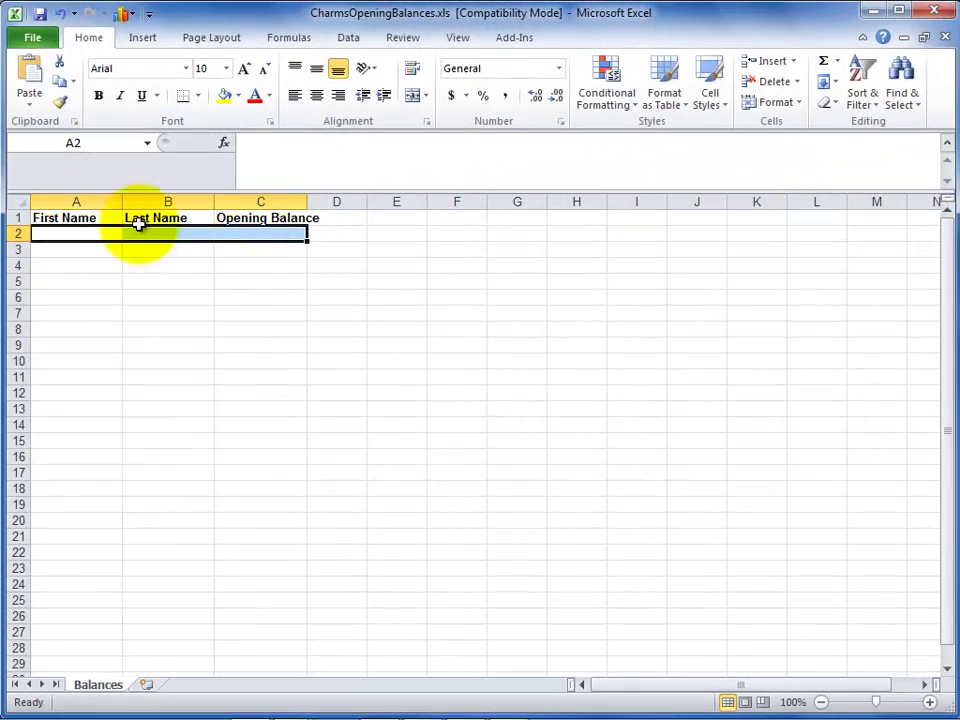
Step: Open SampleBalances.xls and arrange it side by side with the template
left_click(33, 38)
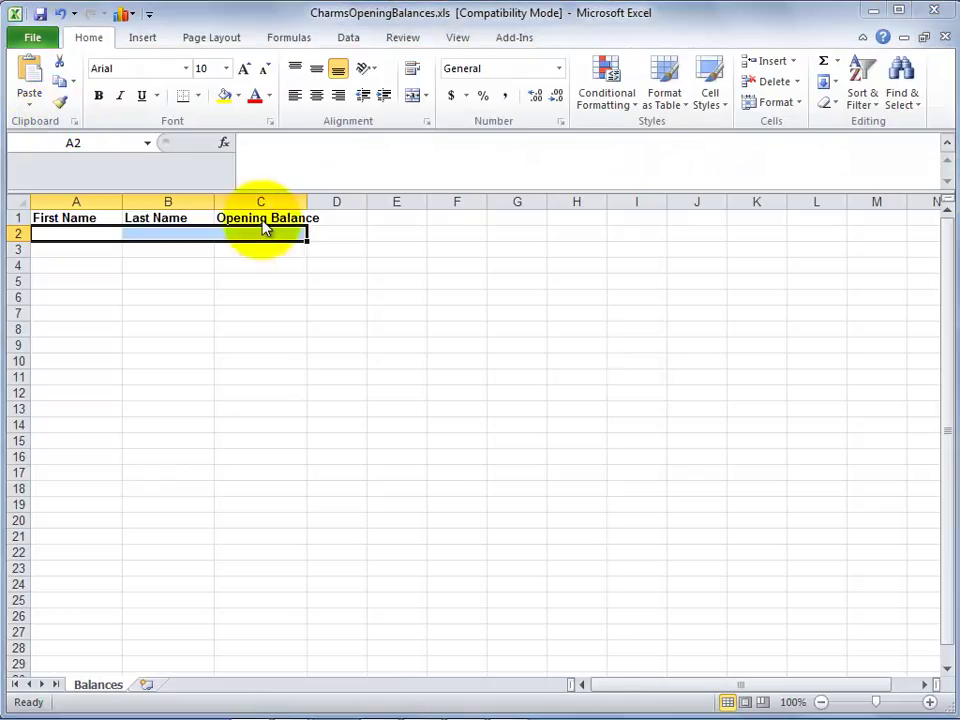
key("ctrl+o")
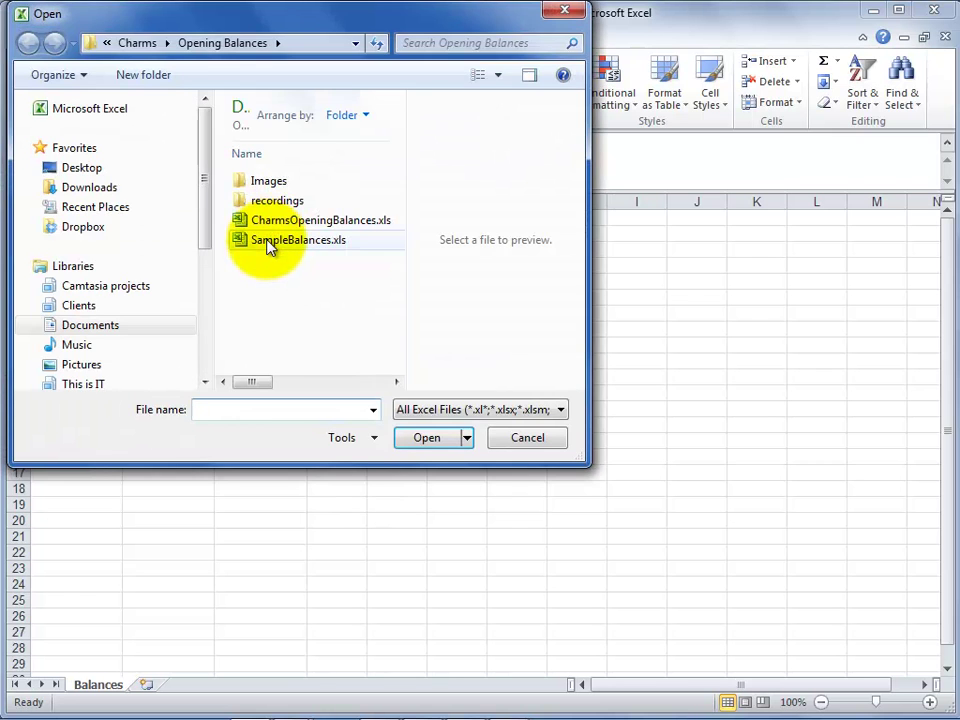
double_click(267, 241)
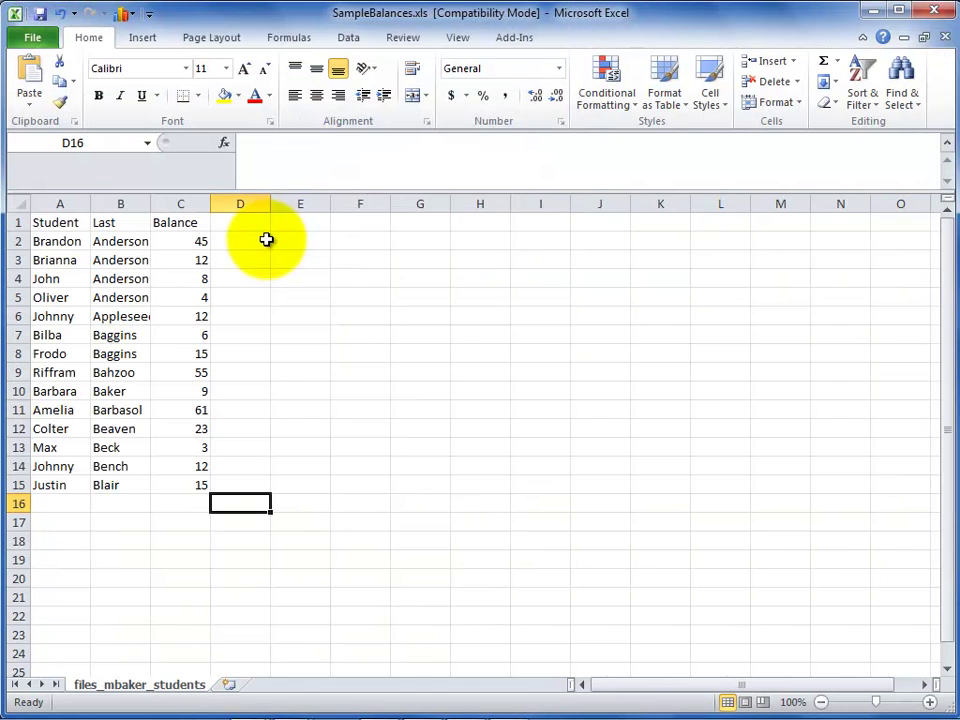
left_click(454, 37)
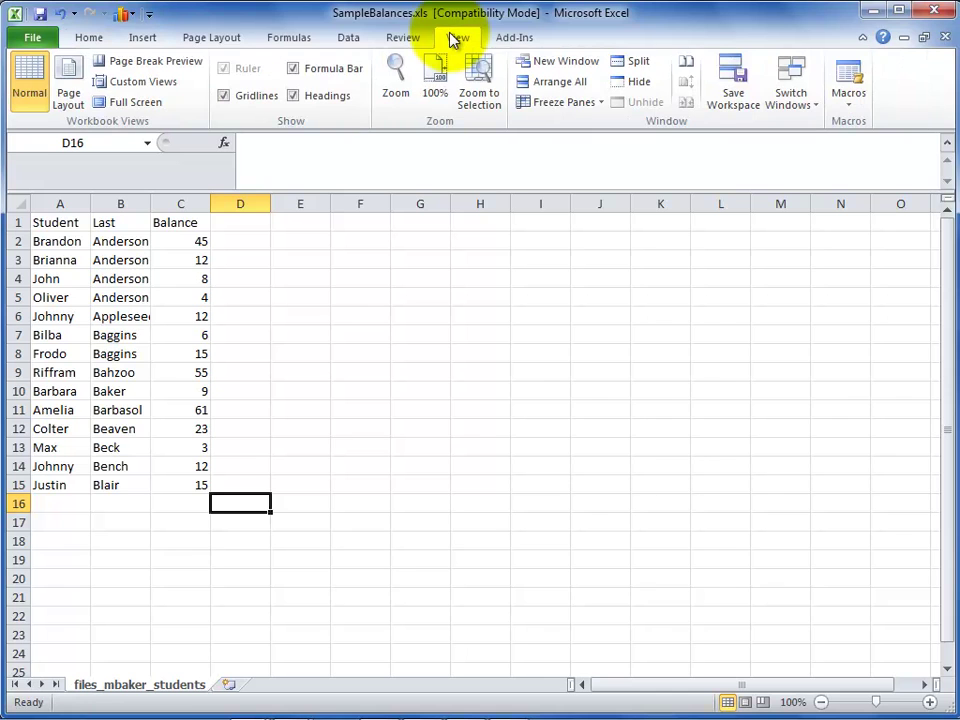
left_click(686, 62)
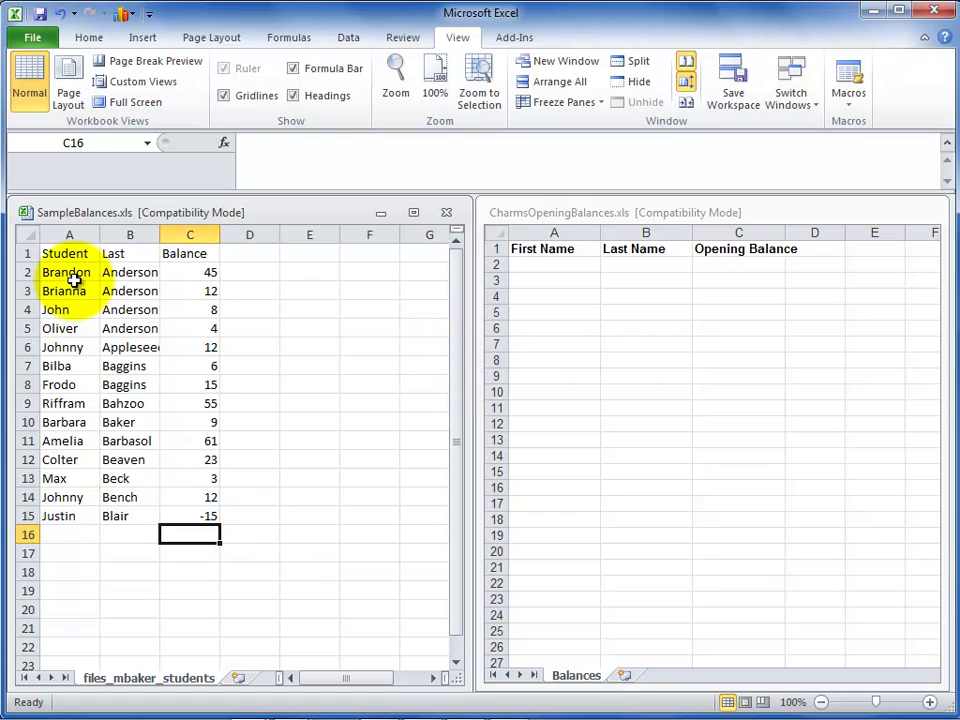
Step: Copy the sample first names and last names into template cells A2 and B2
left_click_drag(70, 275, 66, 507)
key("ctrl+c")
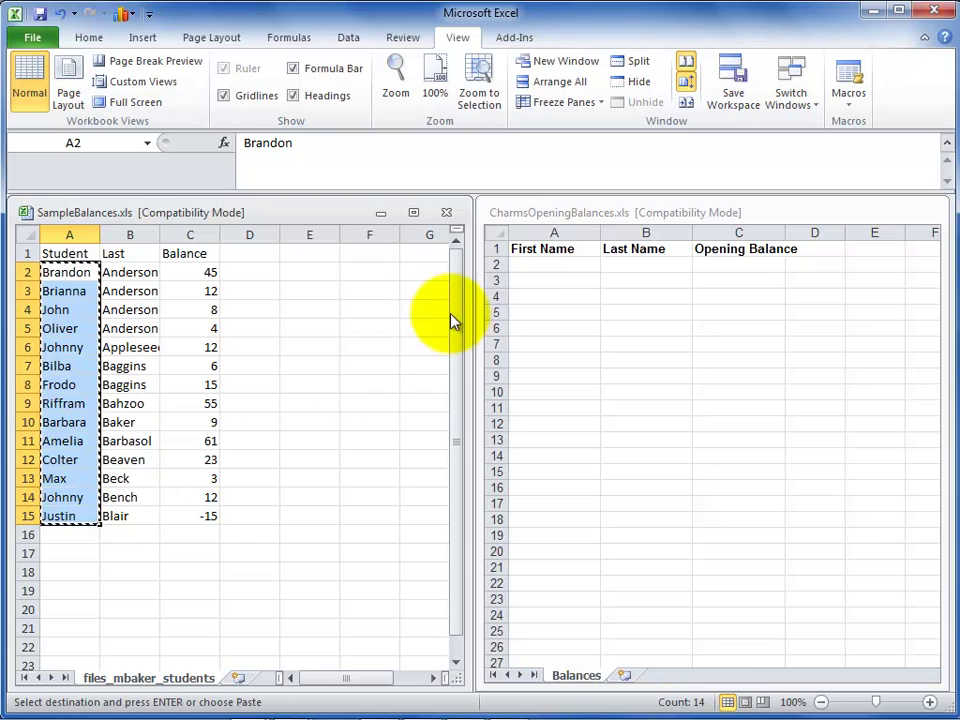
left_click(553, 264)
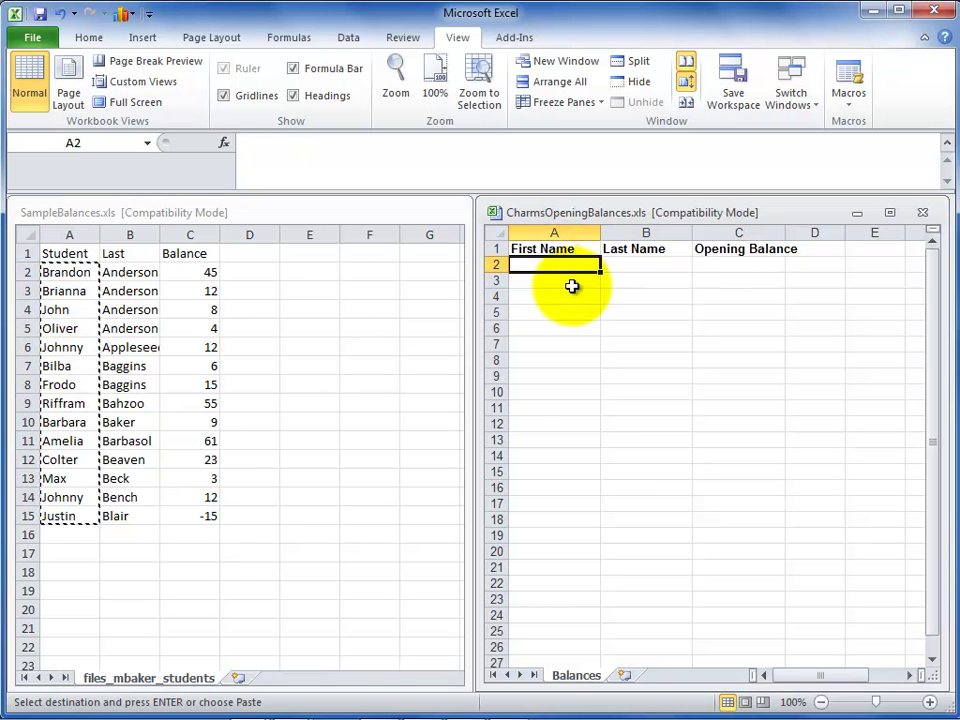
key("ctrl+v")
left_click(140, 278)
left_click_drag(140, 278, 141, 501)
key("ctrl+c")
left_click(626, 263)
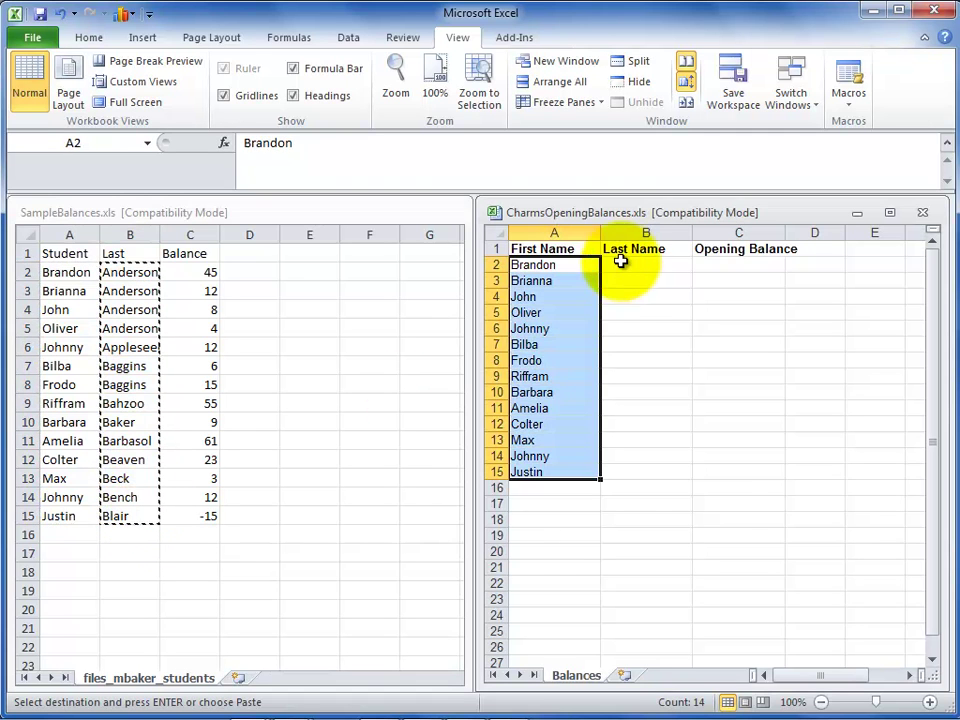
key("ctrl+v")
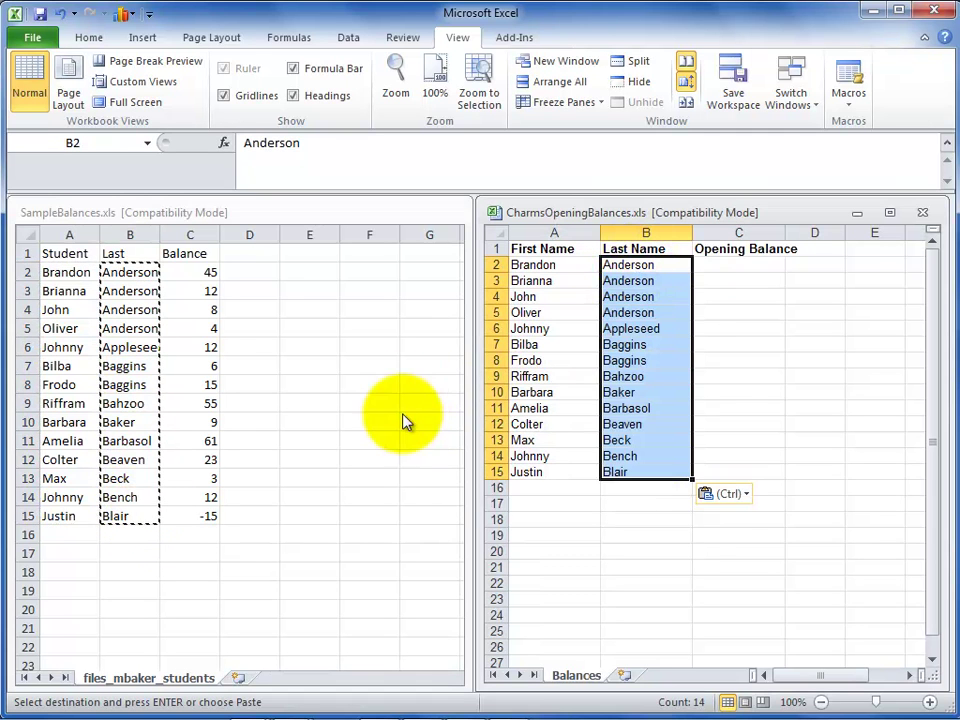
Step: Copy the sample balances (45 through -15) into the template's Opening Balance column at C2
left_click_drag(190, 272, 201, 516)
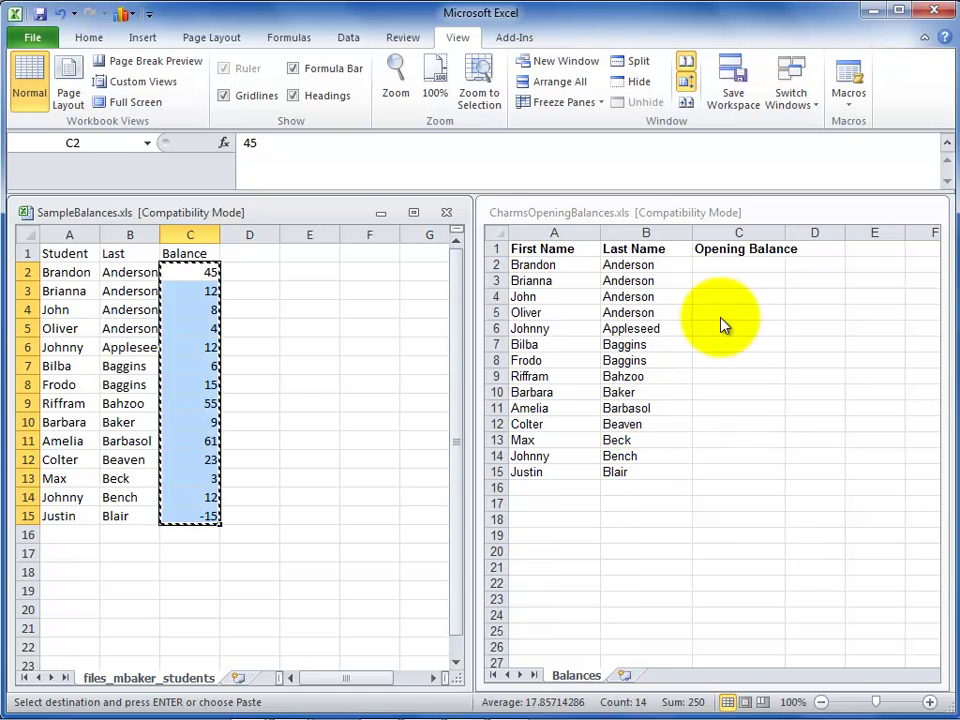
left_click(722, 279)
left_click(740, 265)
key("ctrl+v")
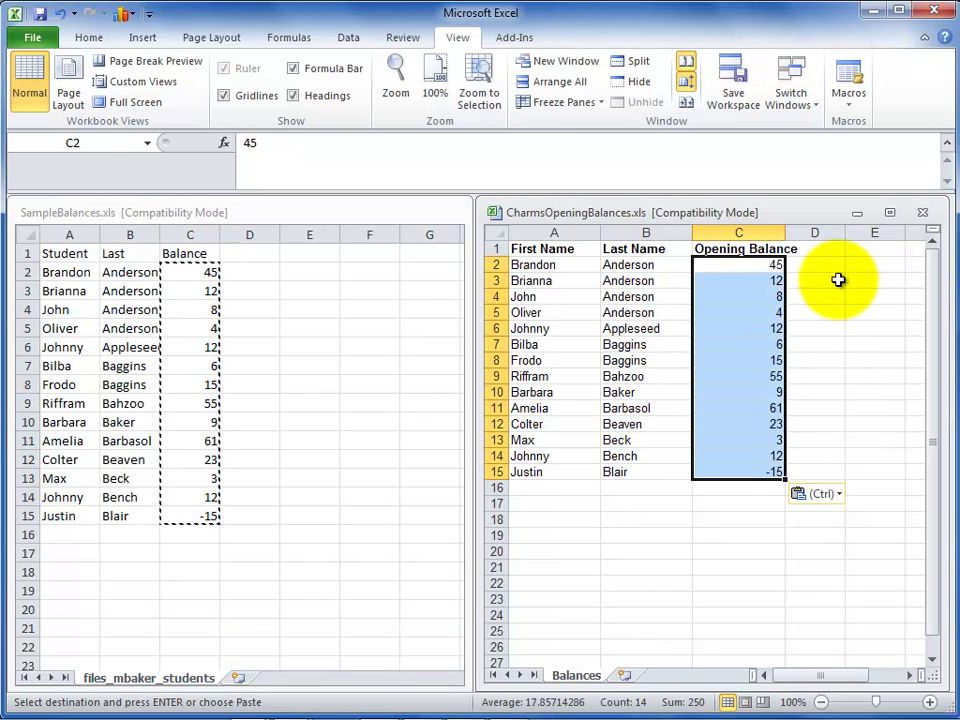
left_click(646, 503)
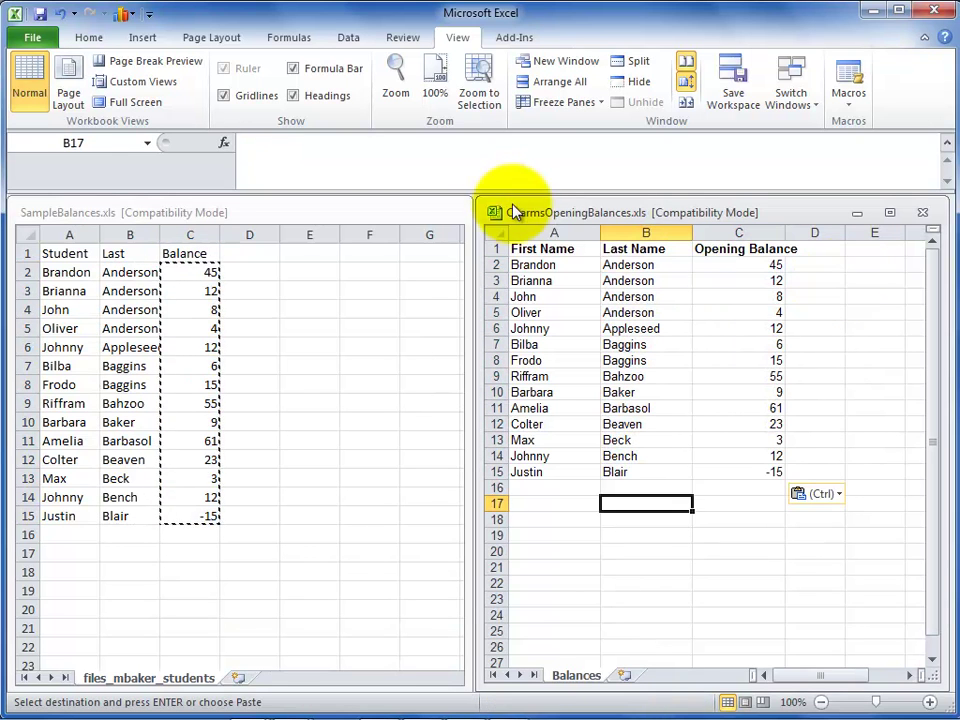
Step: Save the filled template as CharmsOpeningBalances.xls
left_click(30, 34)
left_click(34, 66)
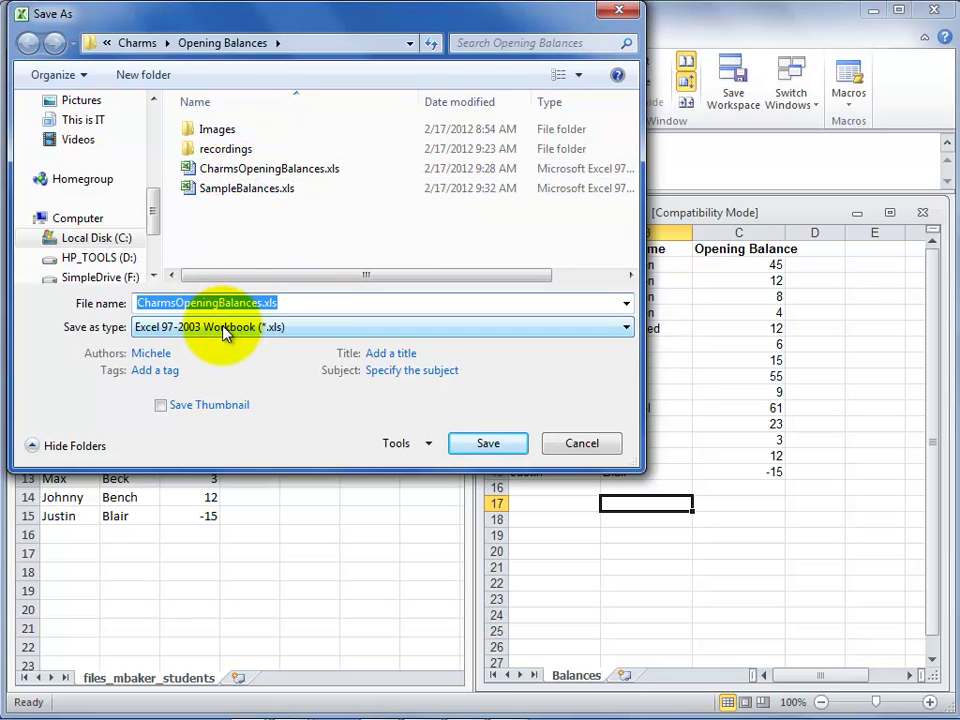
left_click(489, 450)
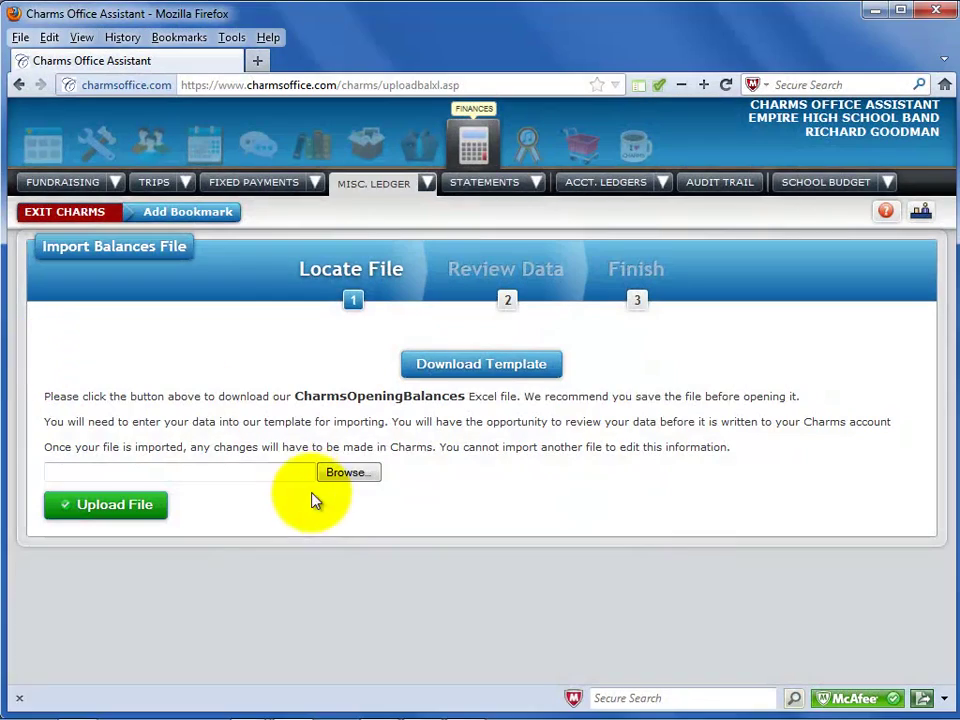
Step: Upload CharmsOpeningBalances.xls and scroll through the 13 matched student IDs and amounts
left_click(352, 474)
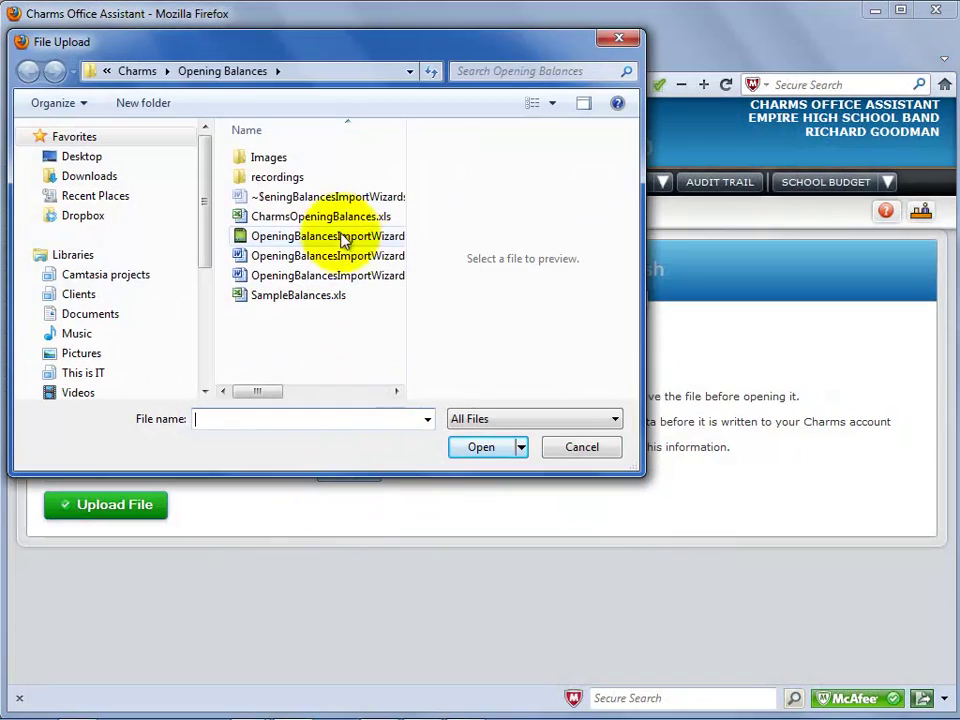
left_click(335, 220)
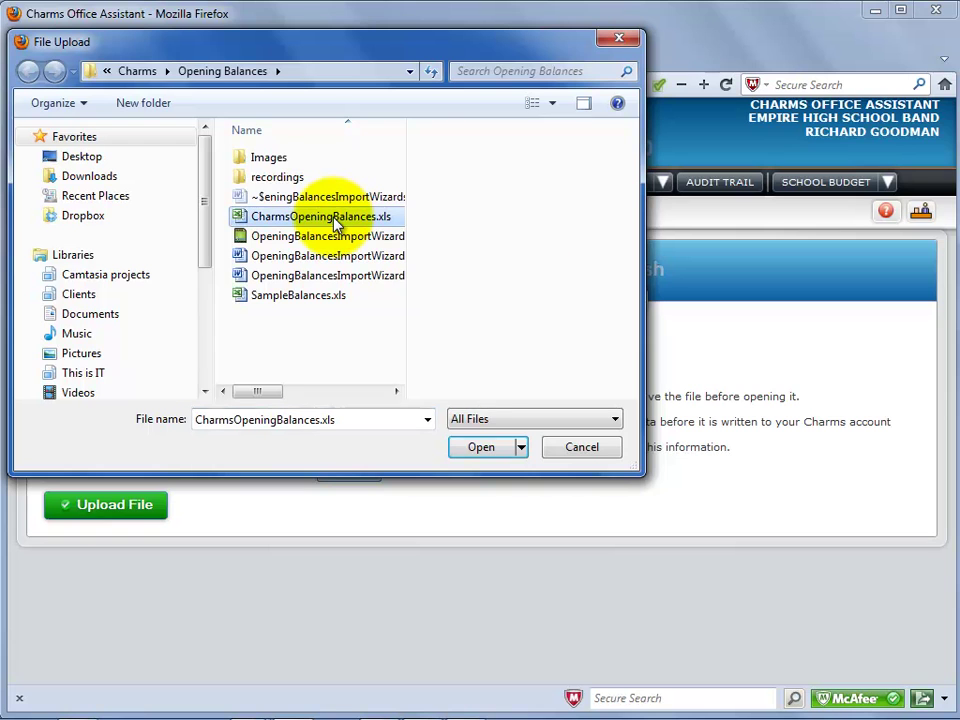
left_click(480, 450)
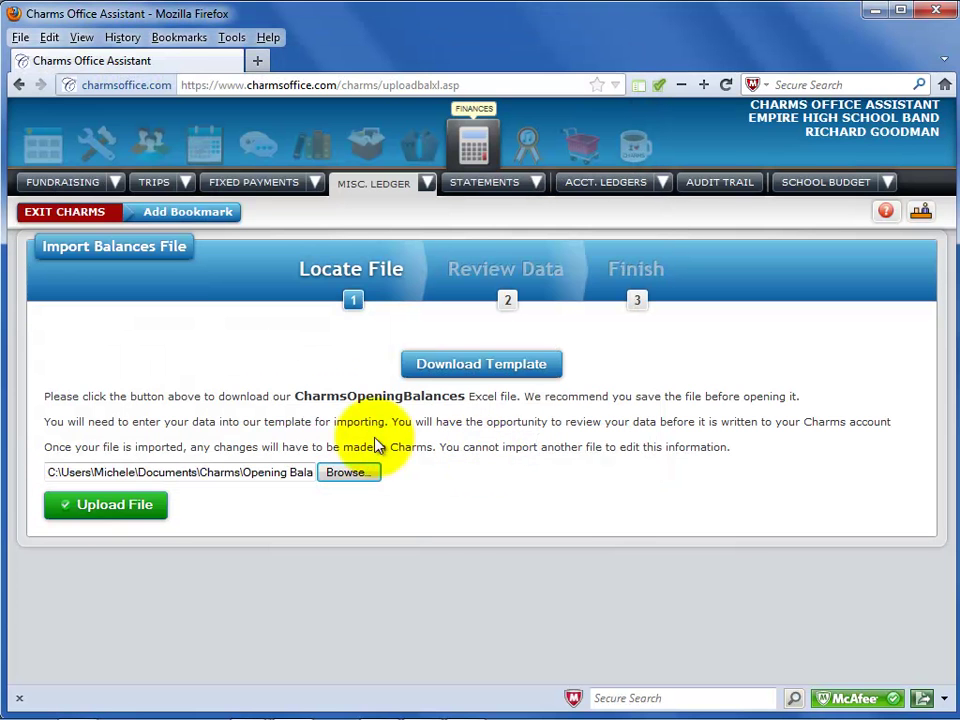
left_click(115, 505)
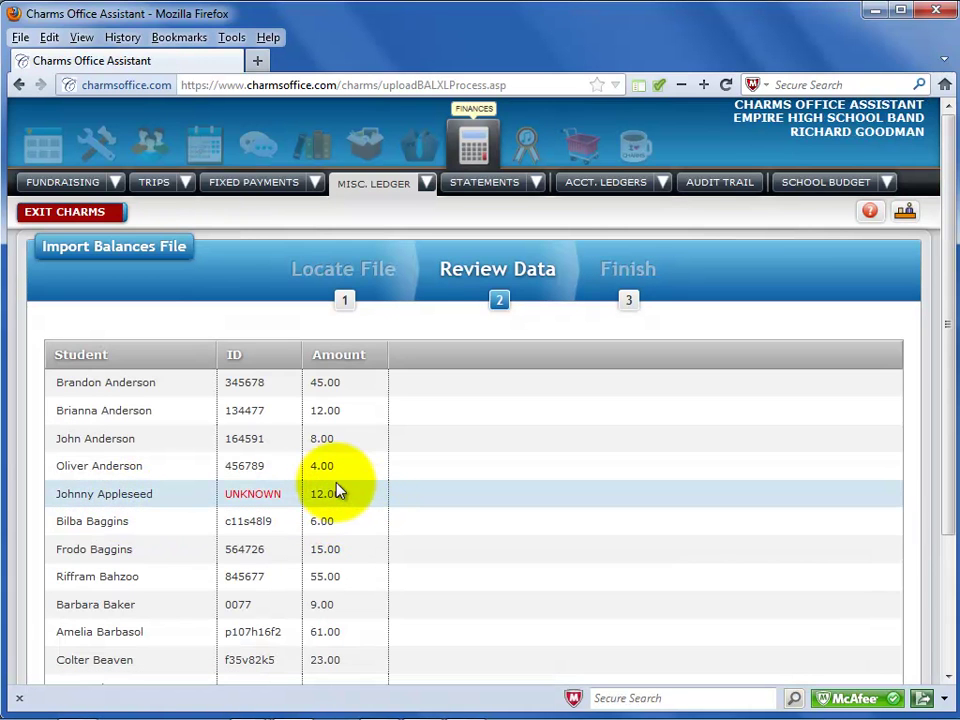
scroll(347, 489, "down", 3)
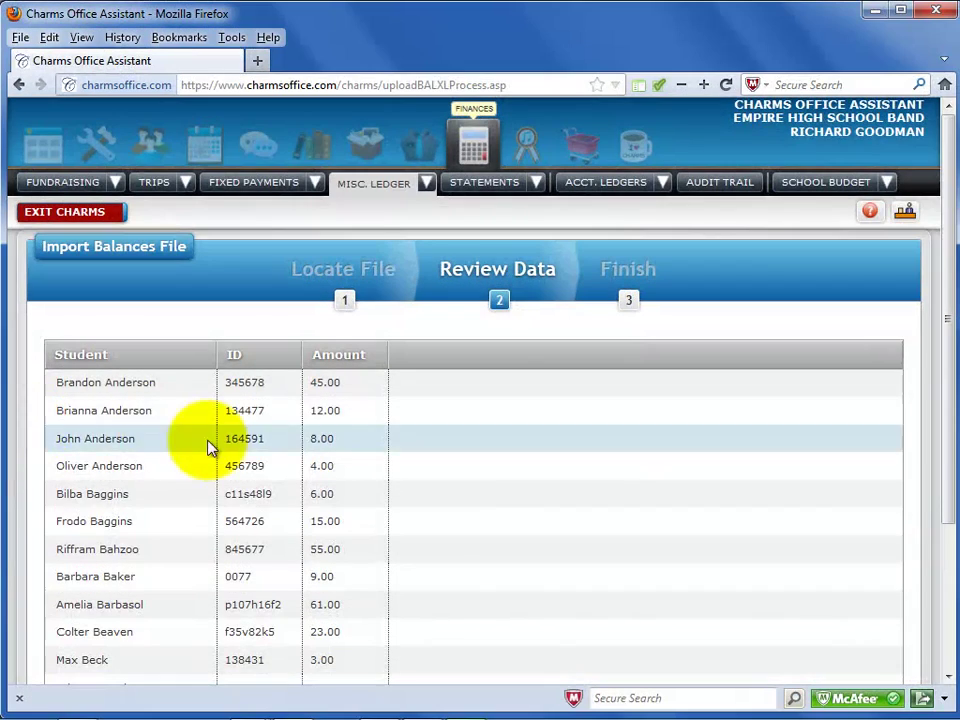
scroll(503, 502, "down", 2)
scroll(503, 502, "down", 2)
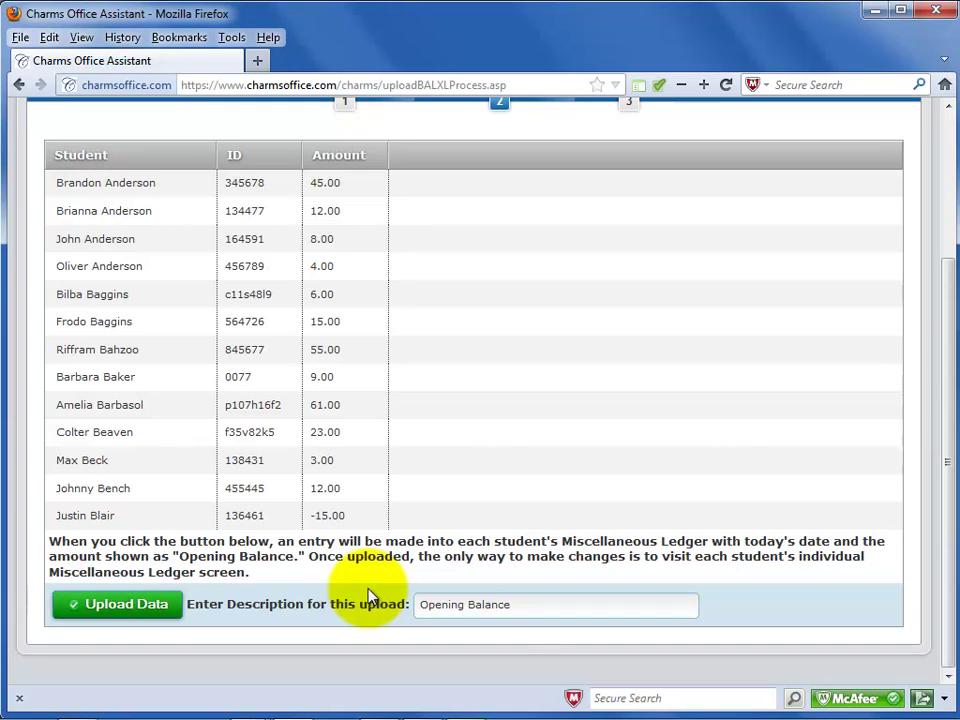
Step: Confirm the description 'Opening Balance' and upload the balances to the students' ledgers
left_click_drag(521, 608, 410, 606)
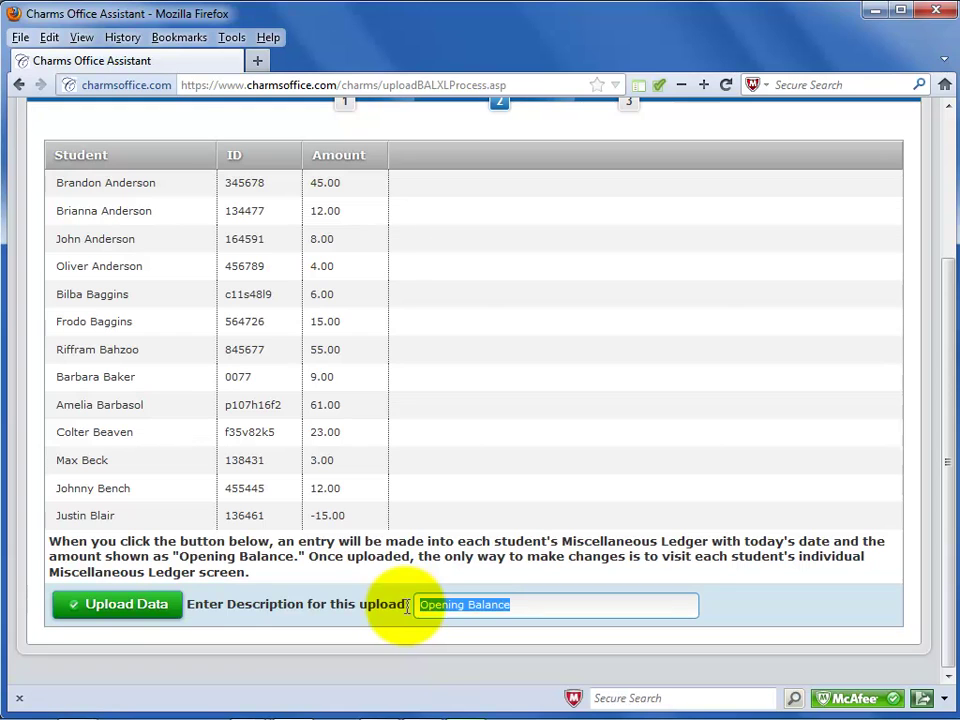
left_click(117, 612)
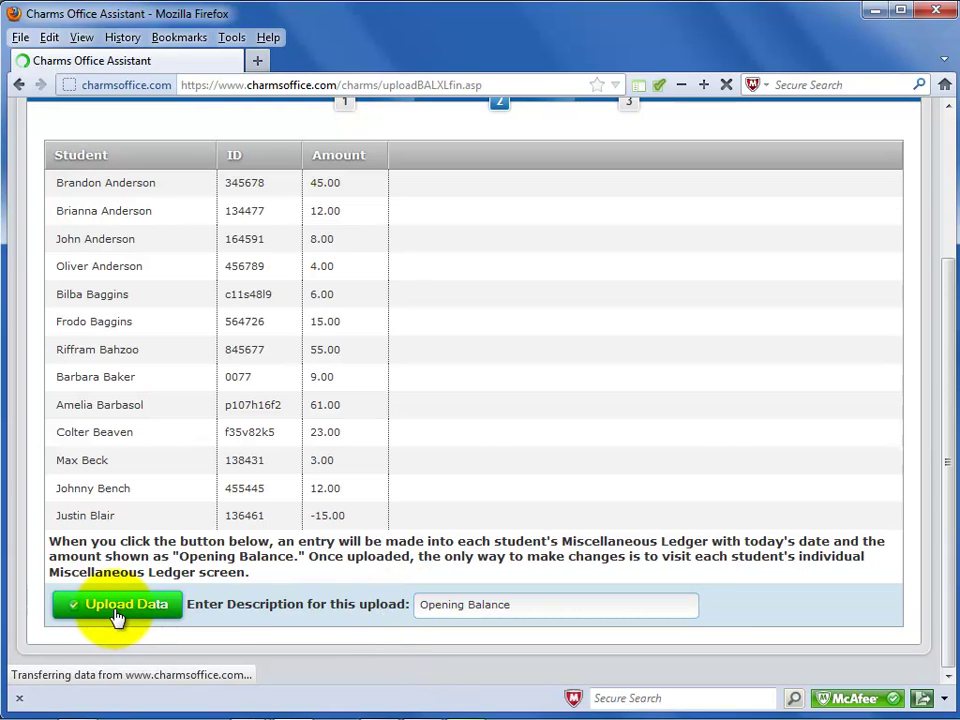